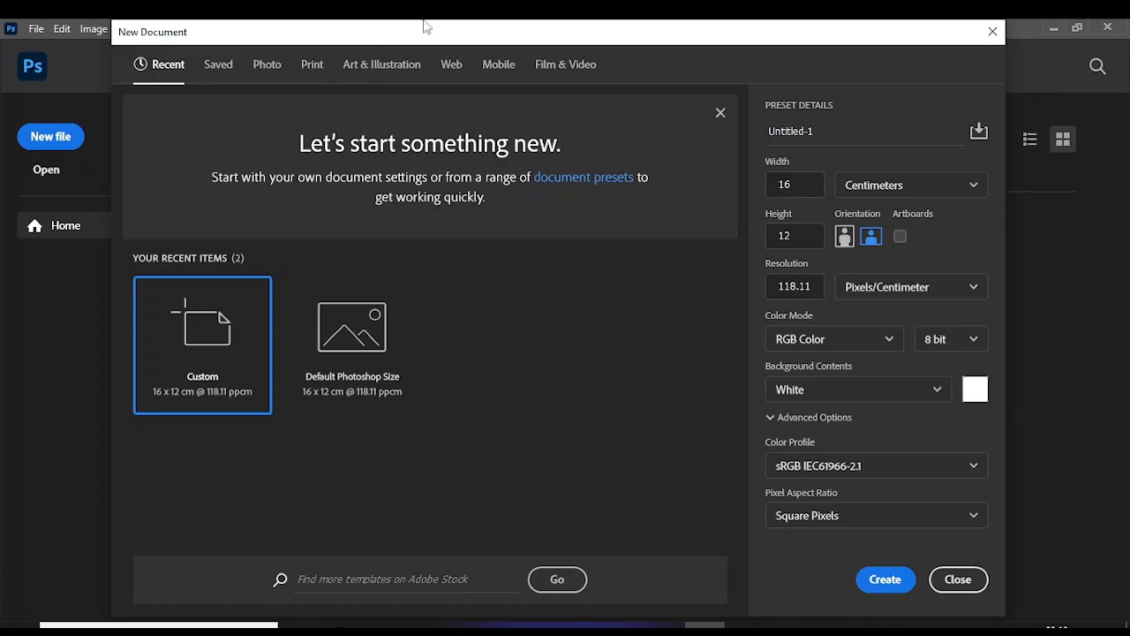
Create a new document from the Default Photoshop Size preset, 16 x 12 cm, with black background contents.
click(360, 336)
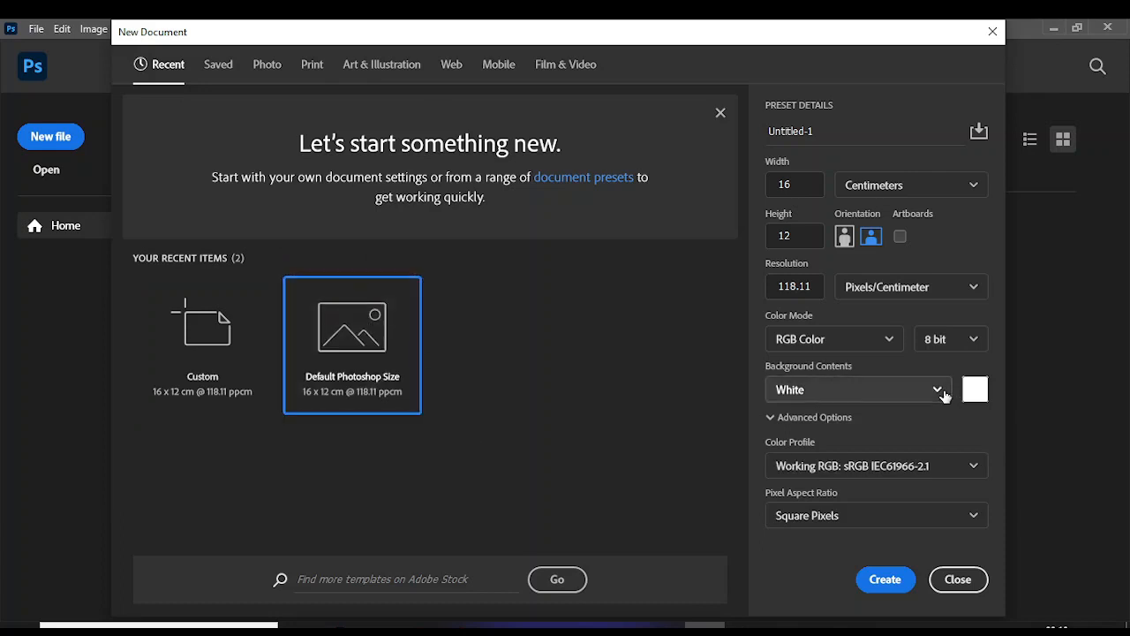
click(942, 391)
click(800, 448)
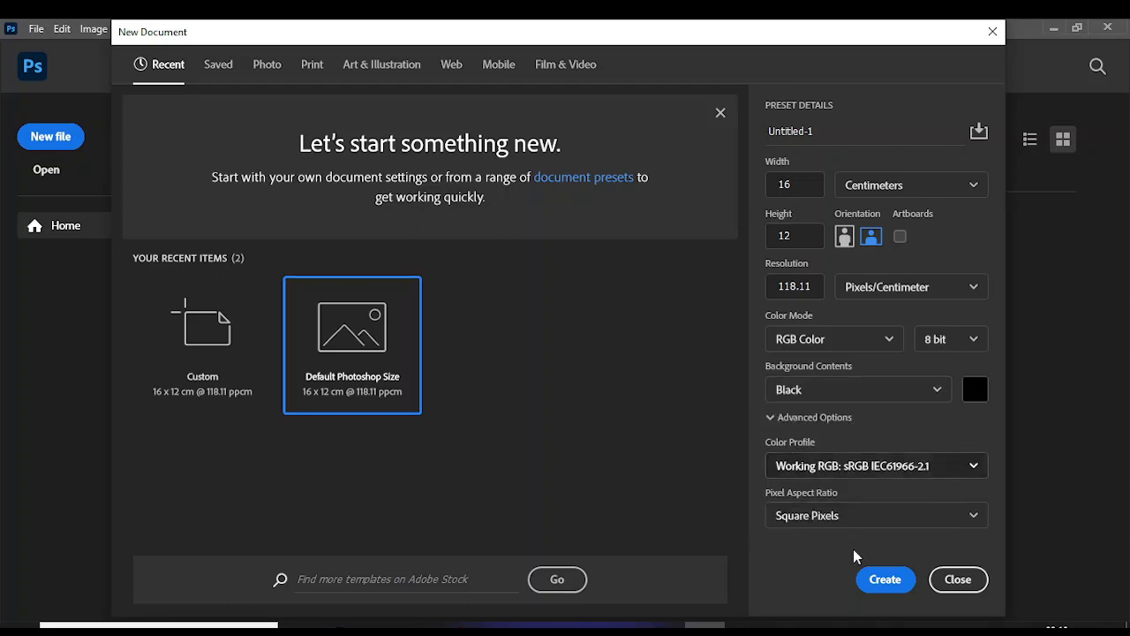
click(886, 583)
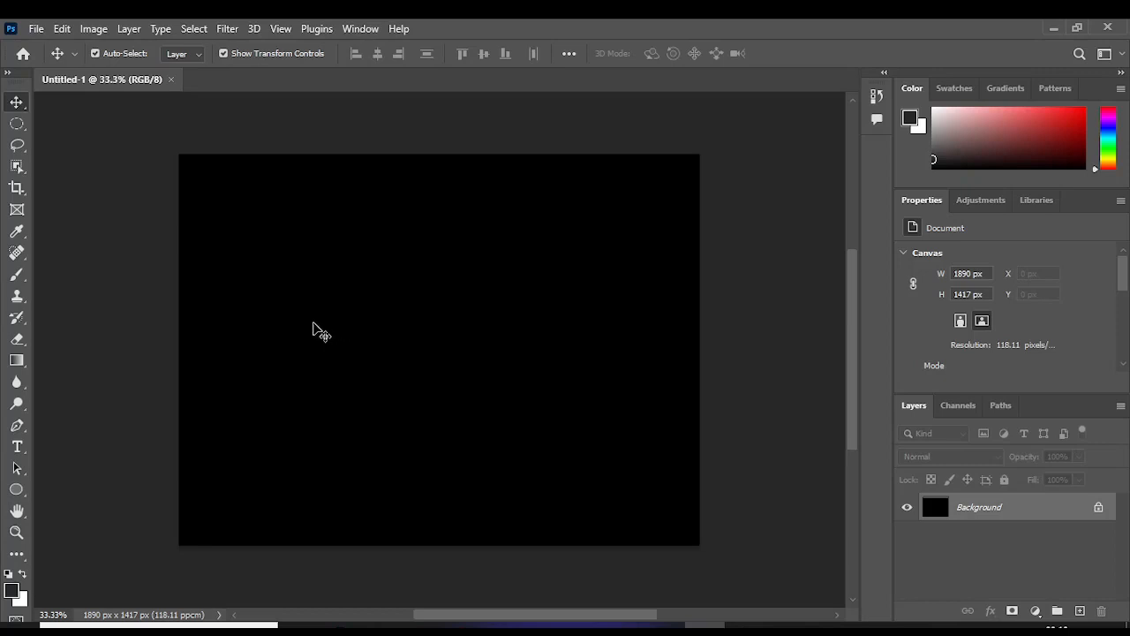
Draw three blue ellipses of about 539 x 543 px upper left, 566 x 573 px upper right and 596 x 520 px at the lower centre.
click(18, 489)
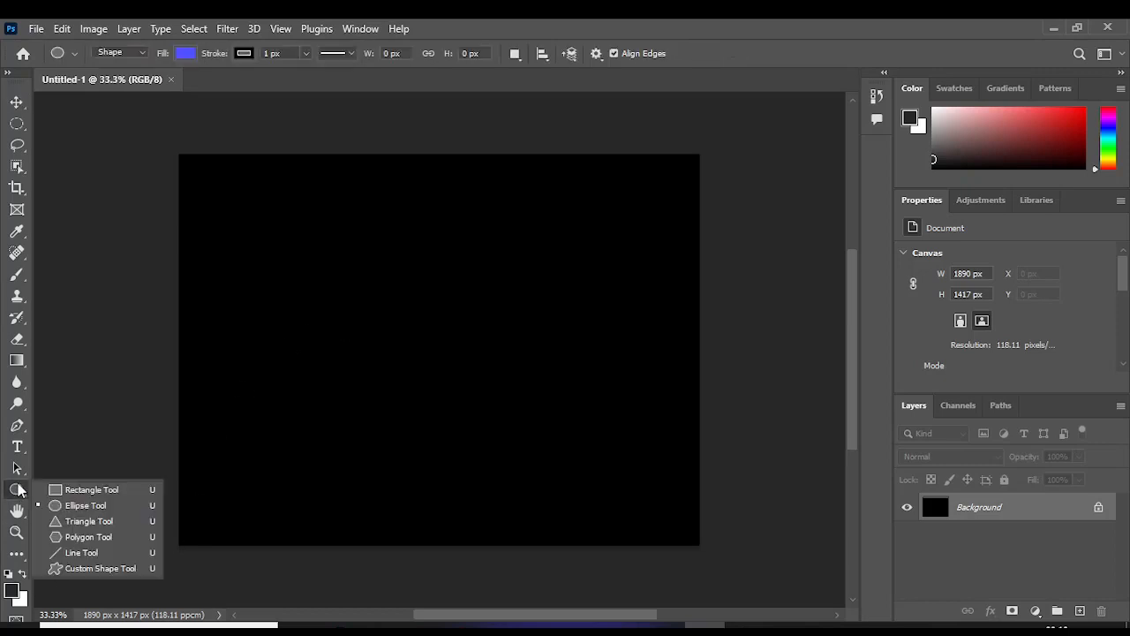
click(93, 512)
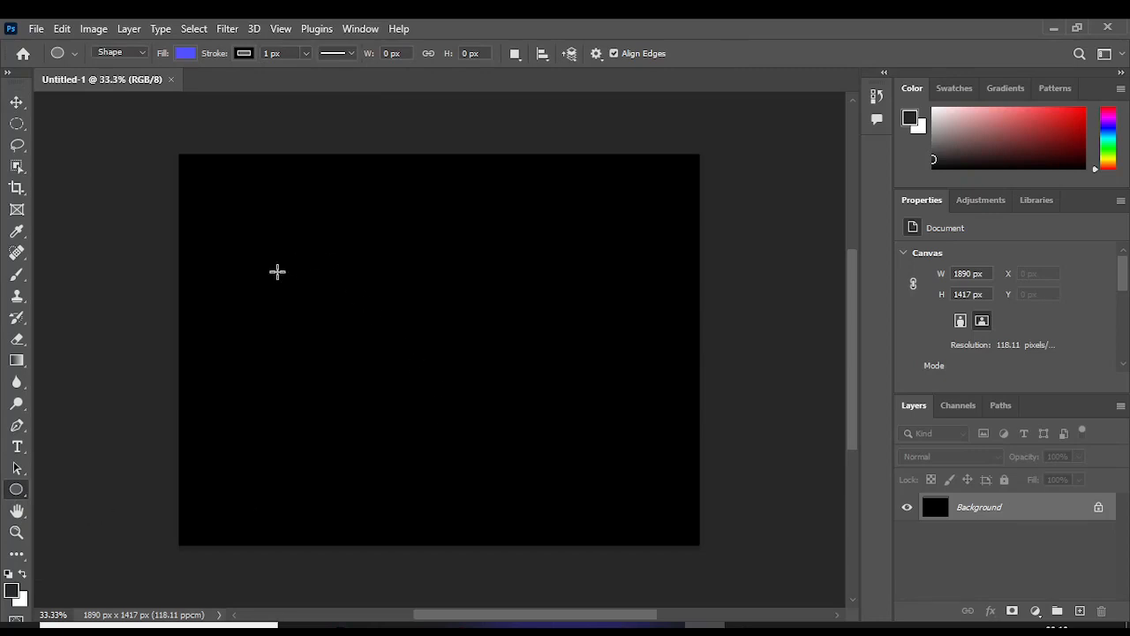
drag(252, 235, 401, 385)
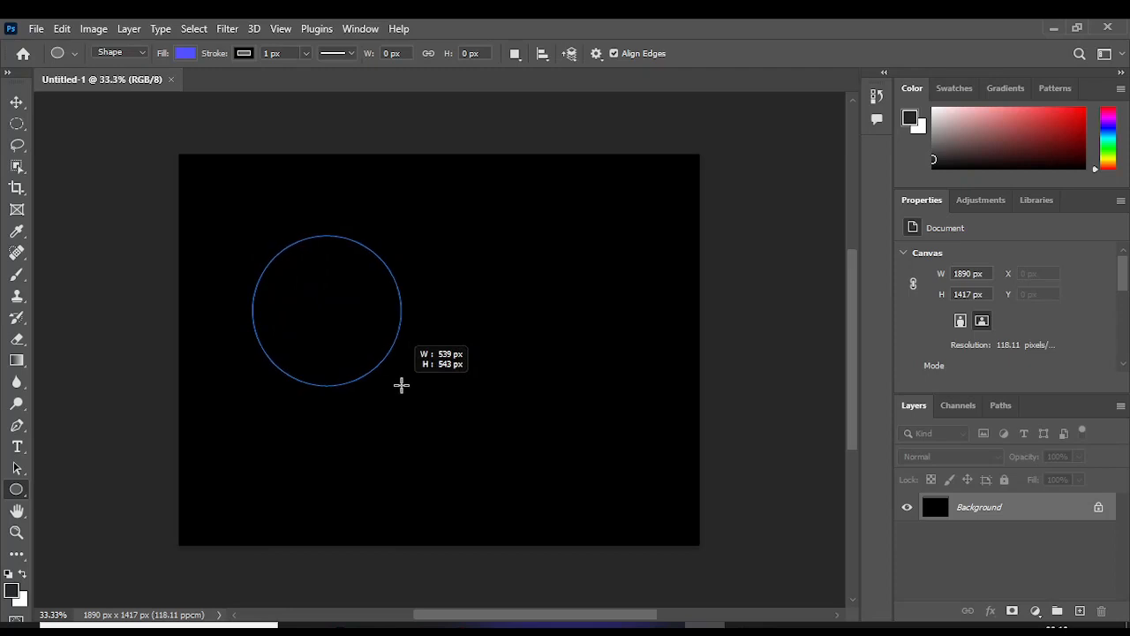
drag(401, 385, 400, 385)
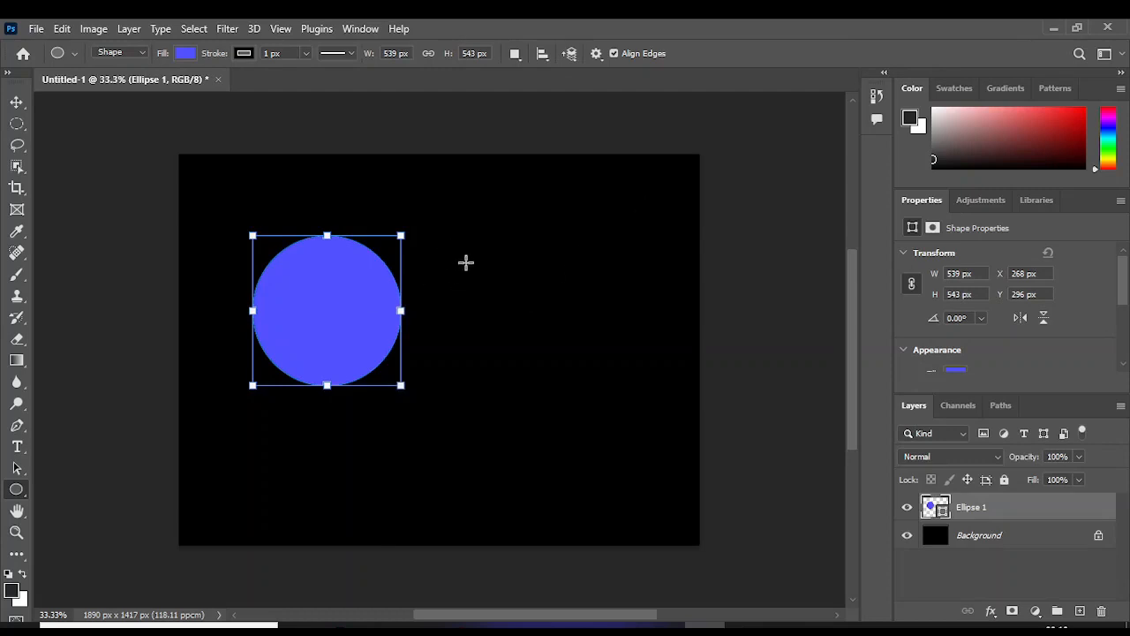
drag(459, 251, 613, 408)
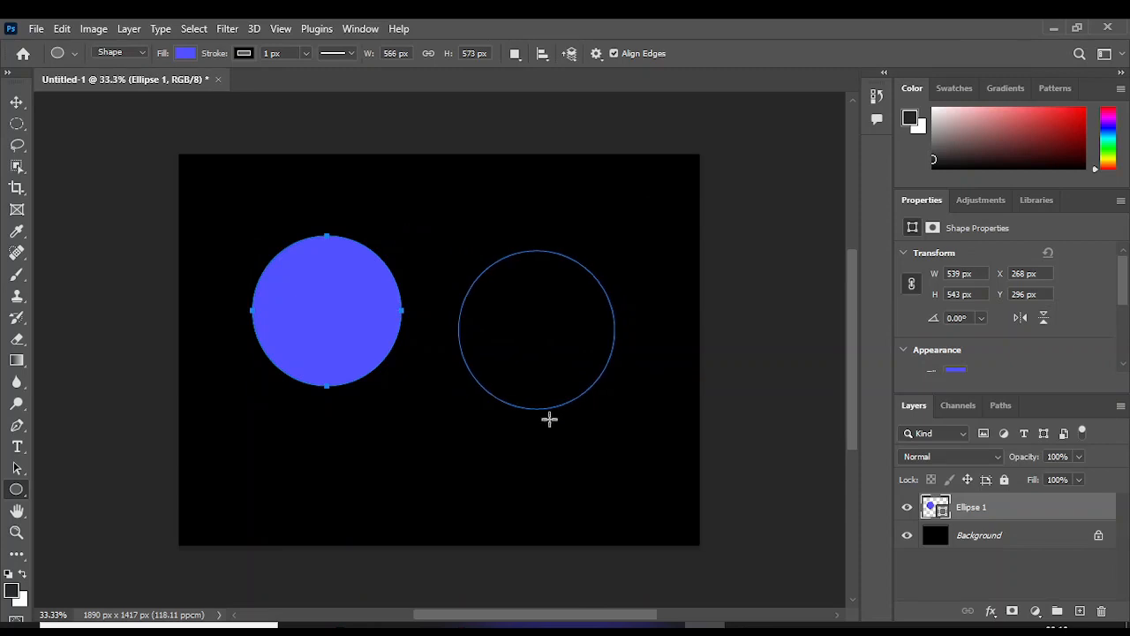
drag(378, 388, 542, 532)
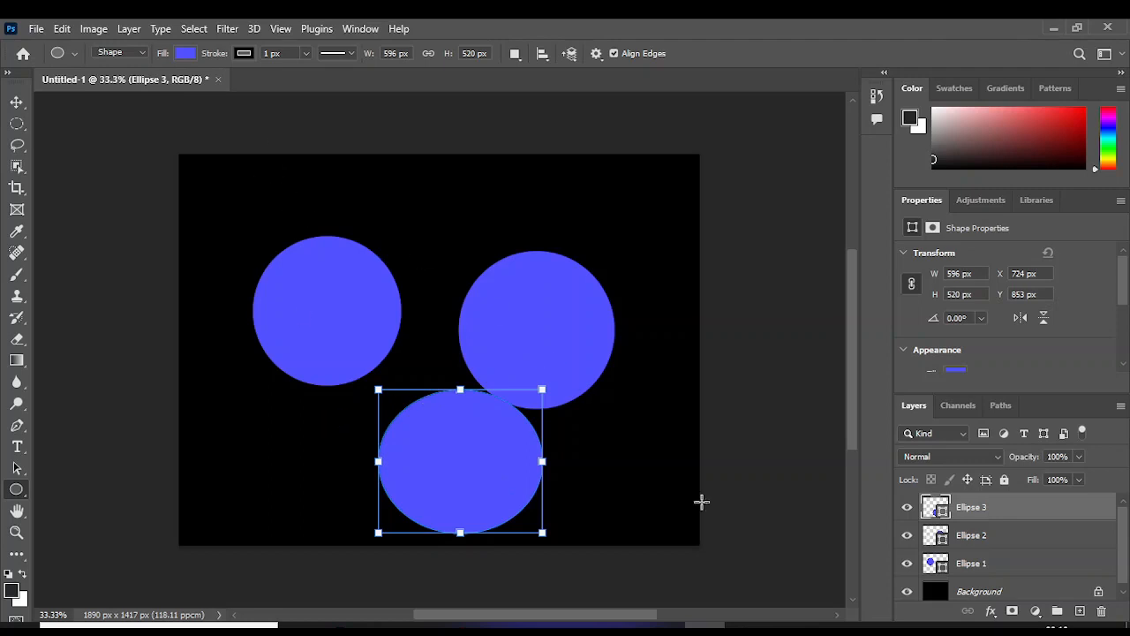
Change the fill of the lower ellipse to the recently used bright green.
click(184, 53)
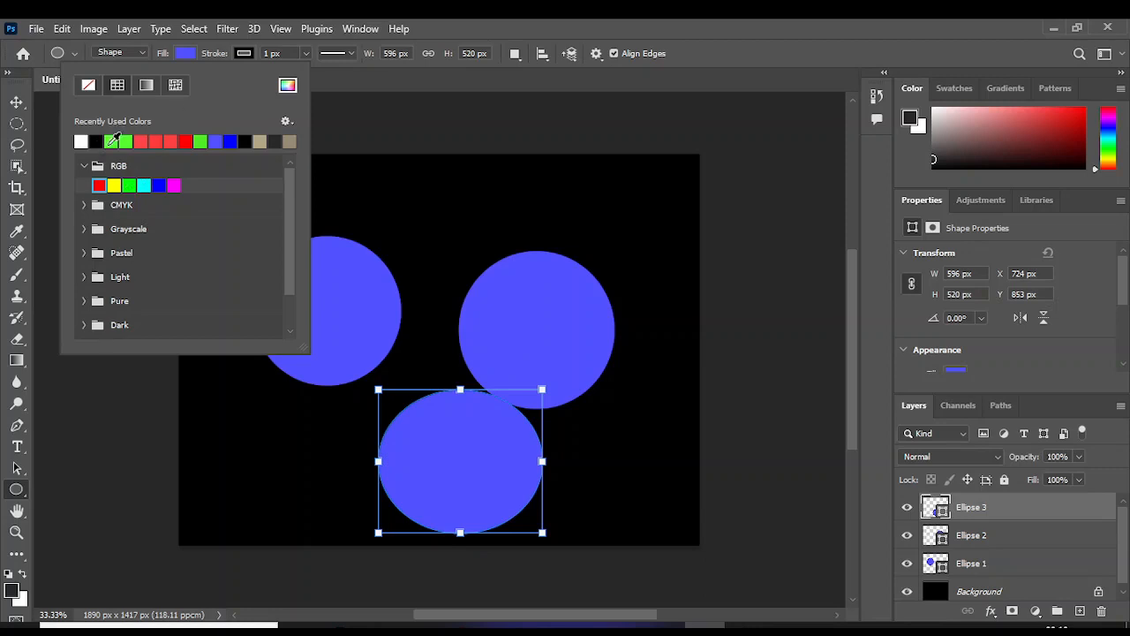
click(117, 141)
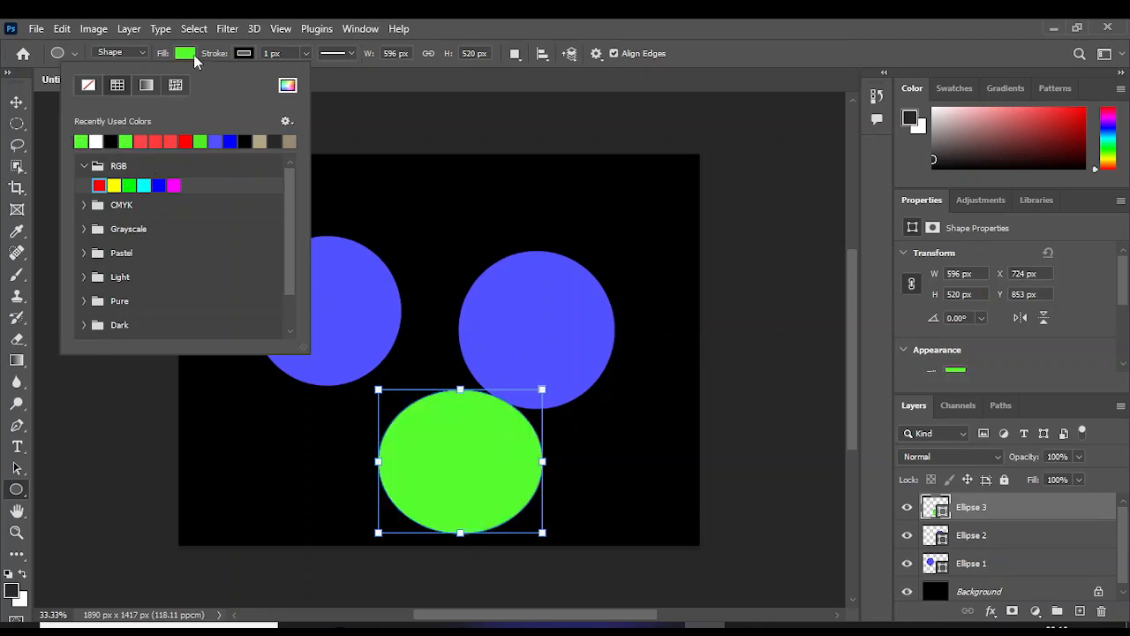
click(294, 89)
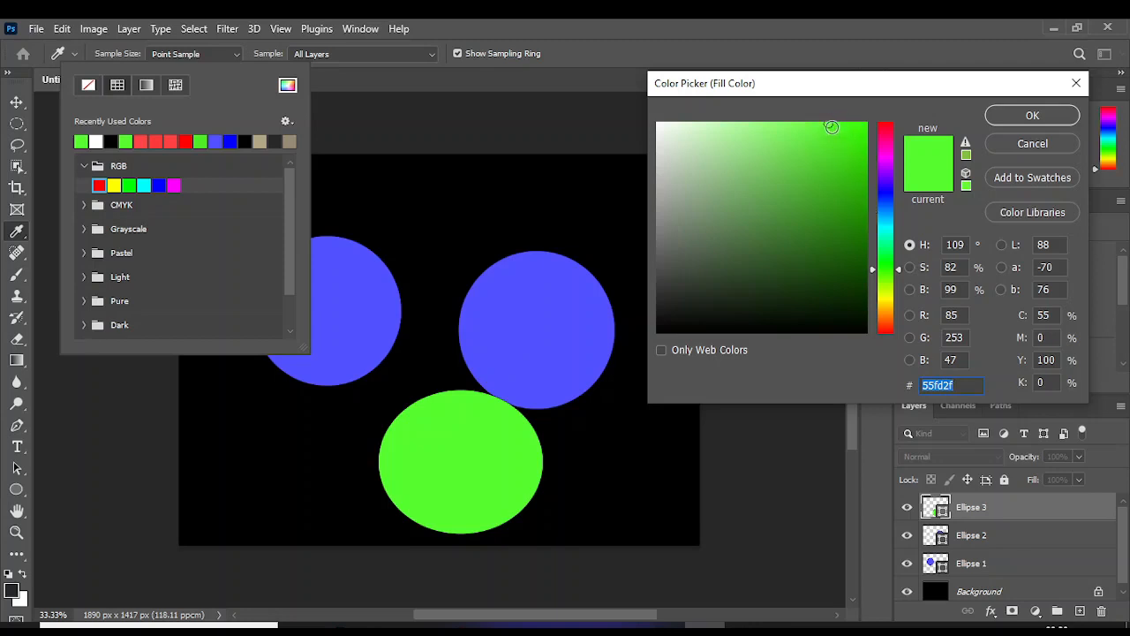
drag(830, 126, 857, 252)
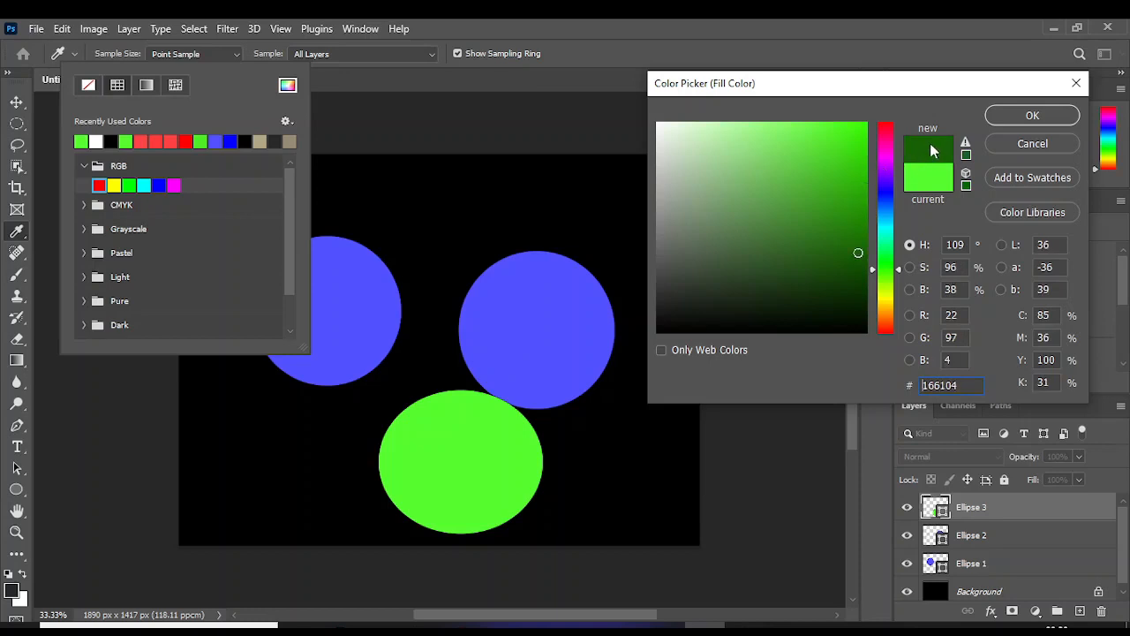
mouse_move(807, 171)
mouse_down()
mouse_move(807, 121)
mouse_move(827, 136)
mouse_up()
click(1026, 150)
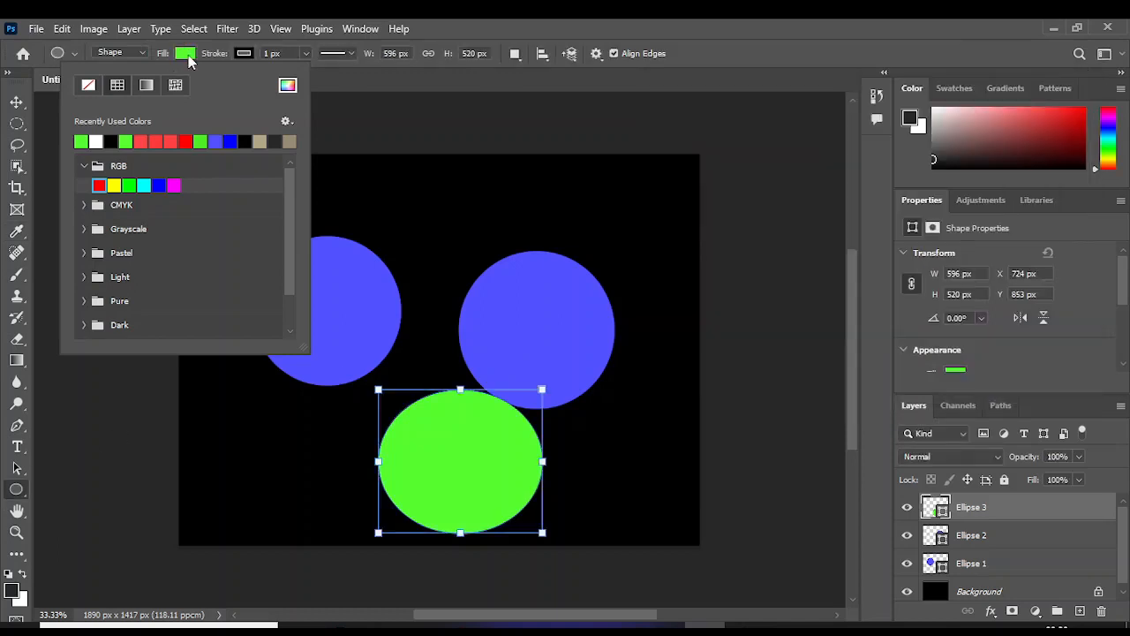
click(188, 56)
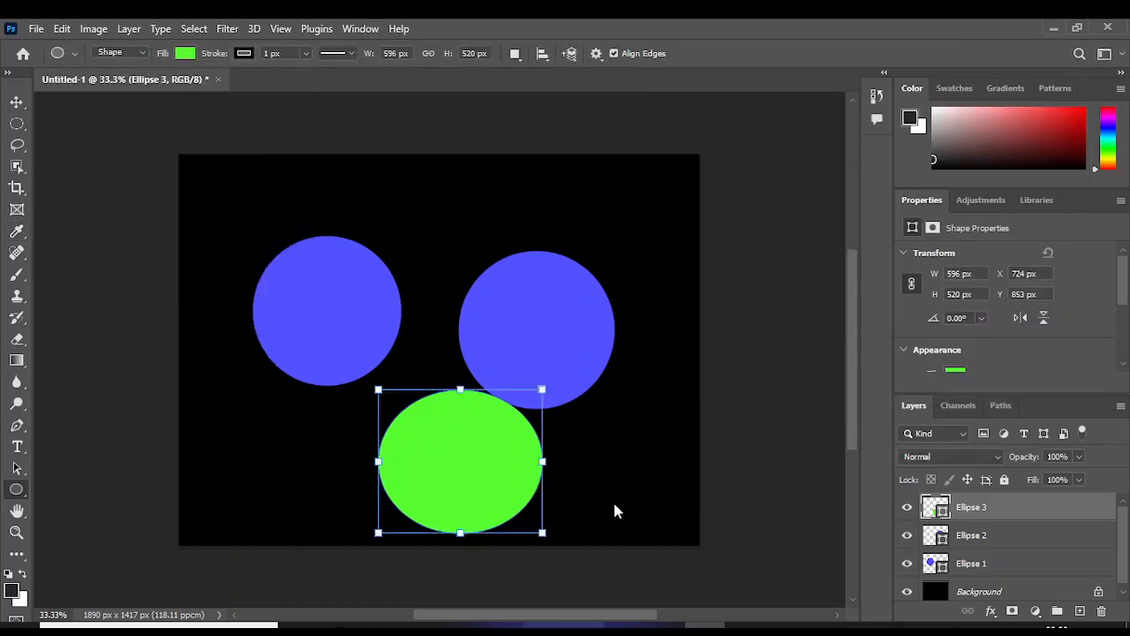
Change the fill of the upper-right circle, Ellipse 2, to the recently used light red.
click(18, 102)
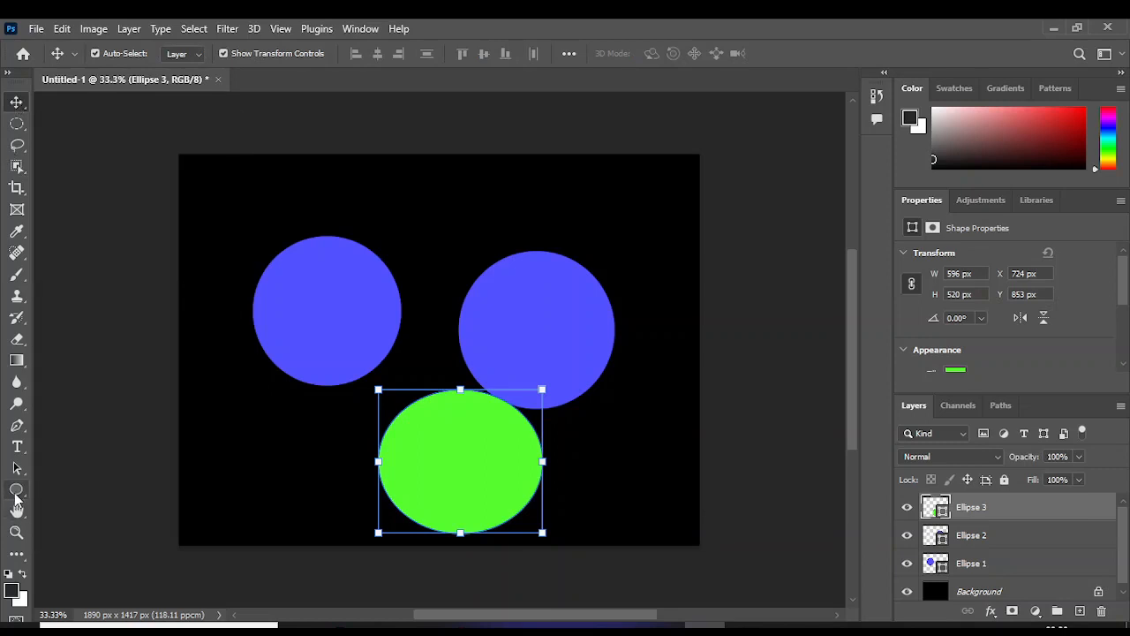
drag(15, 499, 65, 508)
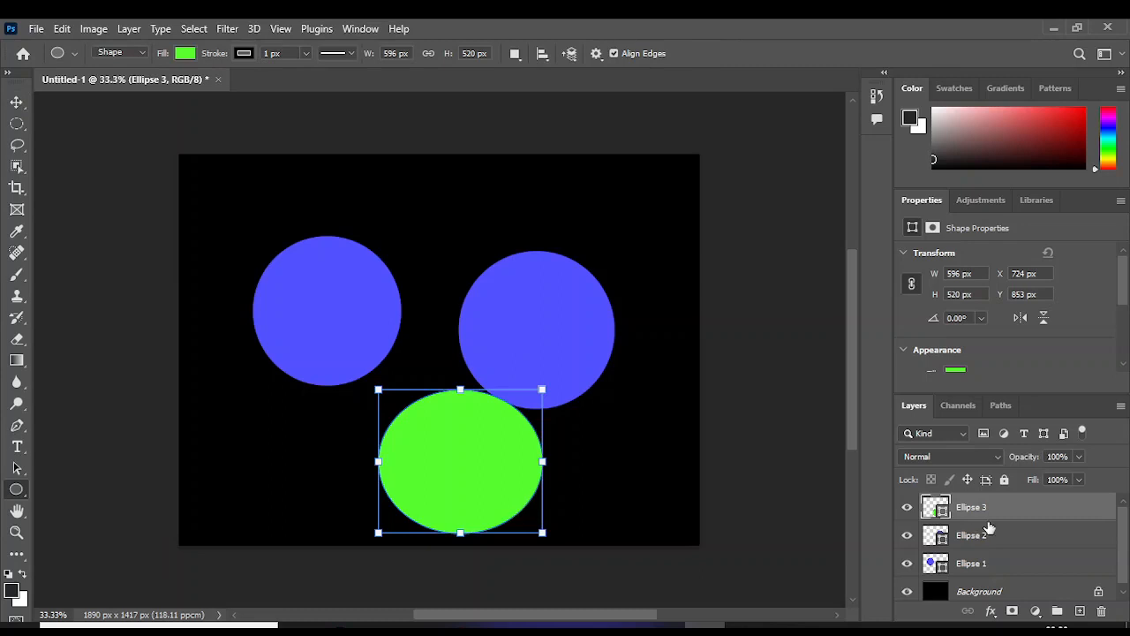
click(976, 541)
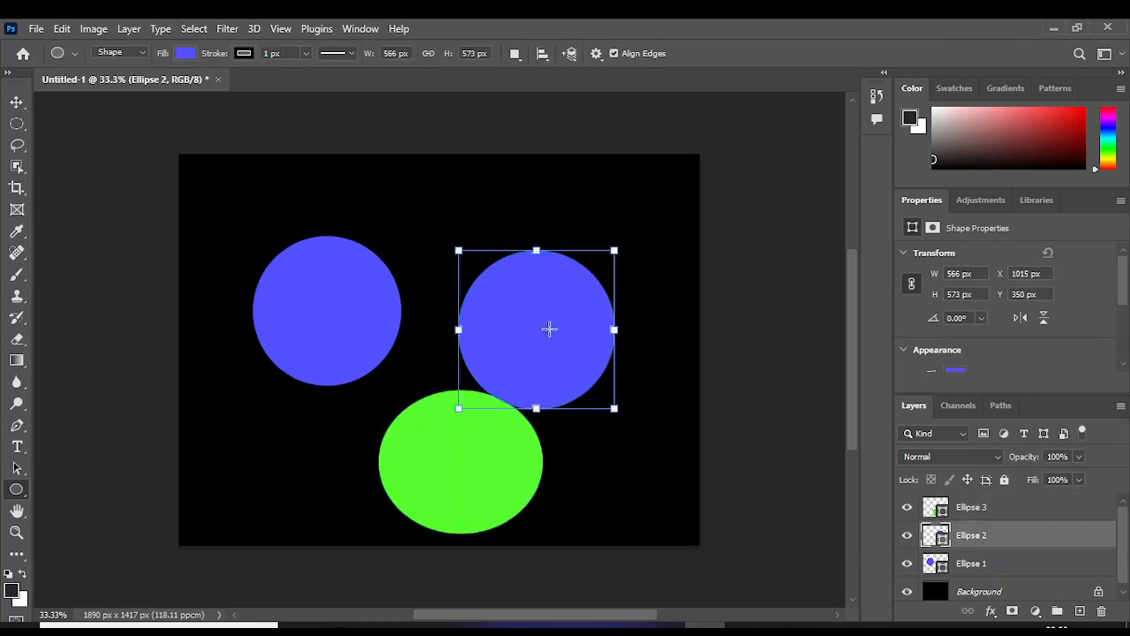
click(182, 54)
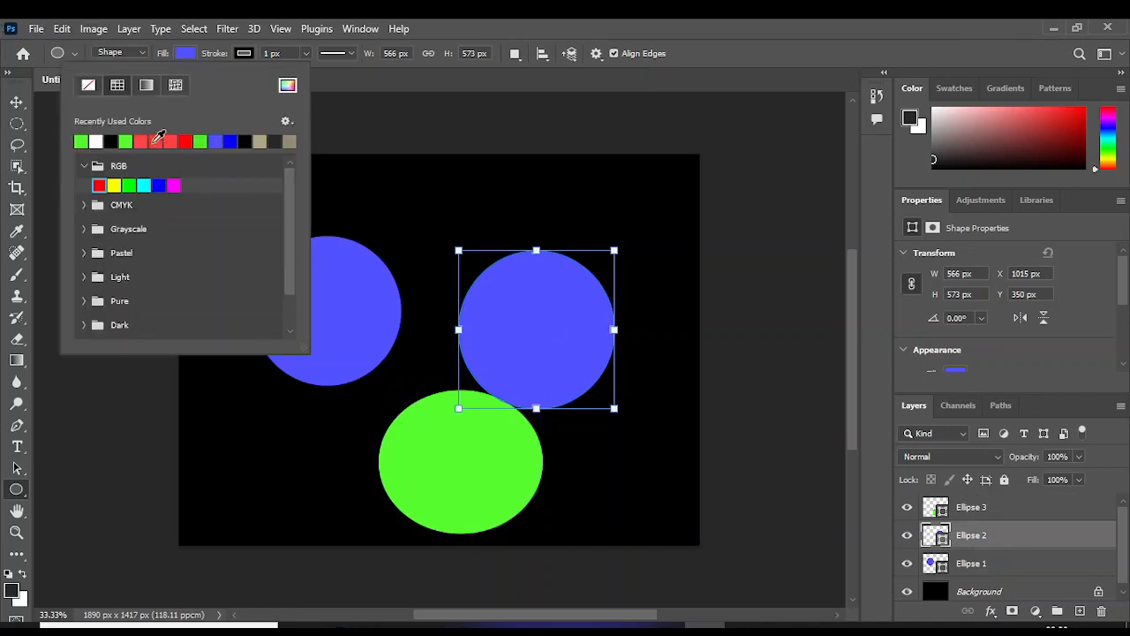
click(156, 141)
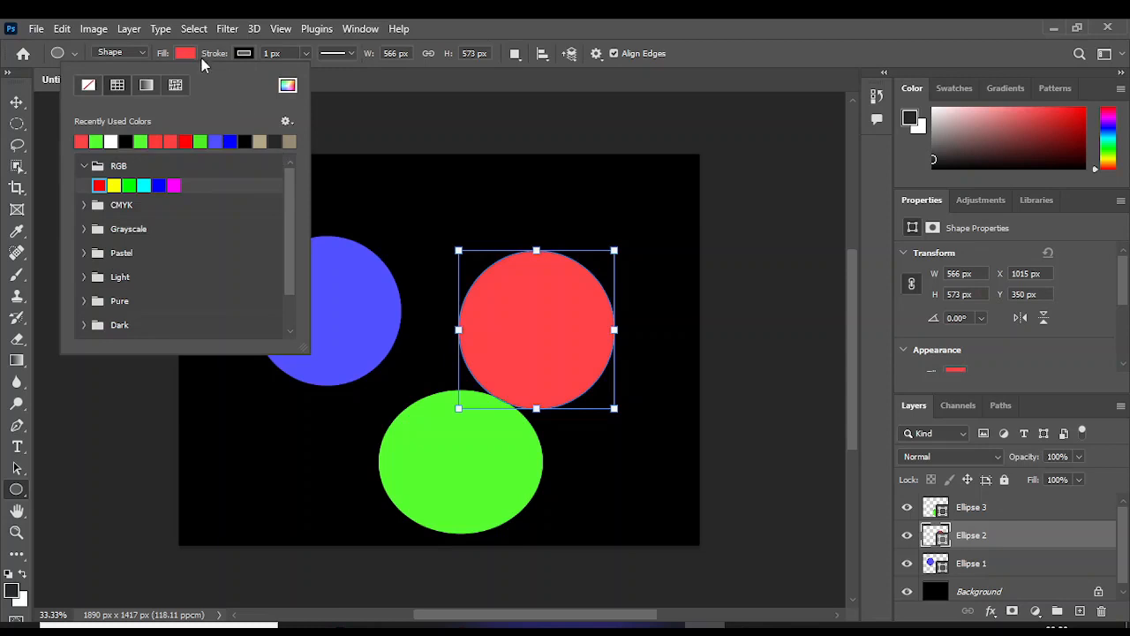
click(183, 55)
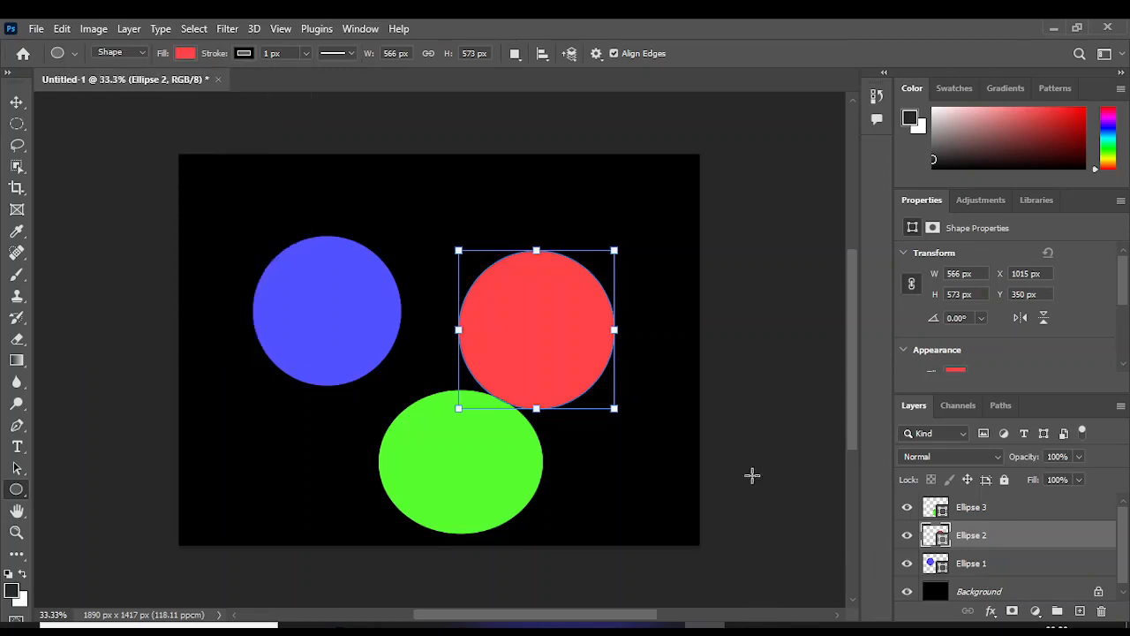
Move the red circle to about X 724, Y 233 px and the blue one to X 334, Y 248 px so they overlap.
click(15, 106)
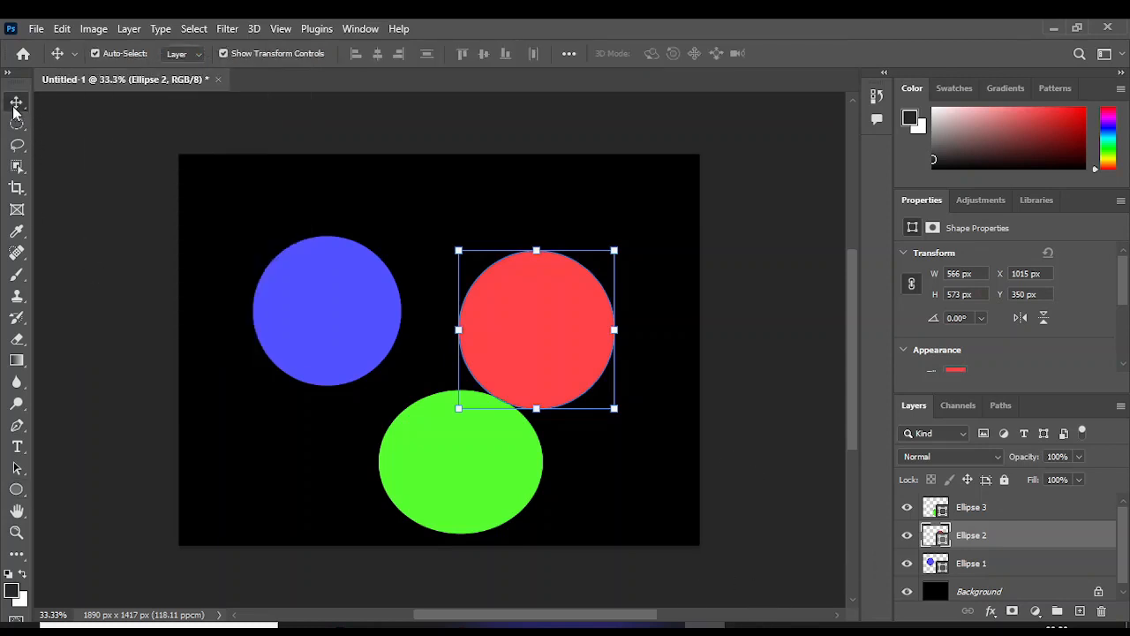
click(351, 318)
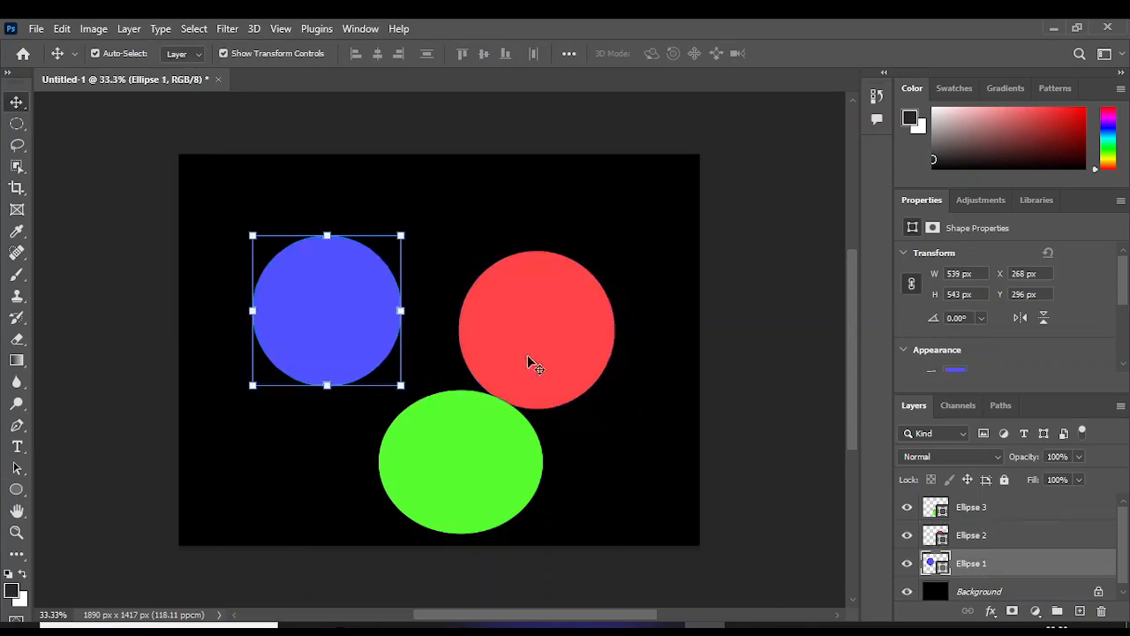
drag(495, 316, 454, 311)
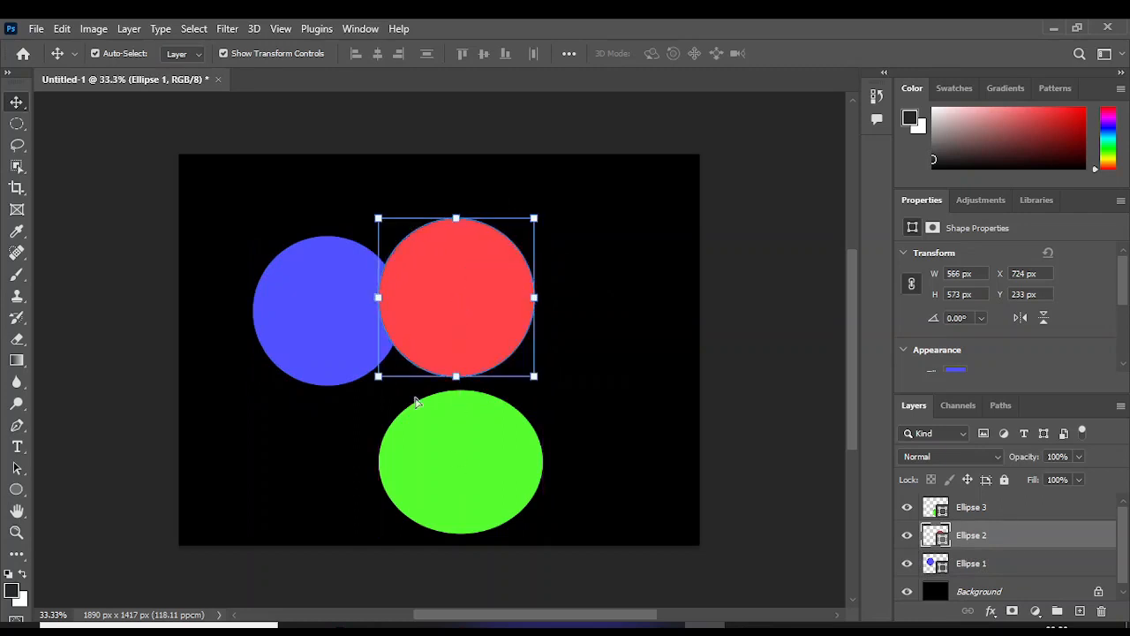
click(313, 338)
mouse_move(310, 330)
mouse_down()
mouse_move(310, 318)
mouse_move(360, 323)
mouse_move(327, 325)
mouse_up()
Move the green ellipse up over the blue and red circles and scale it to about 104.92%.
click(468, 464)
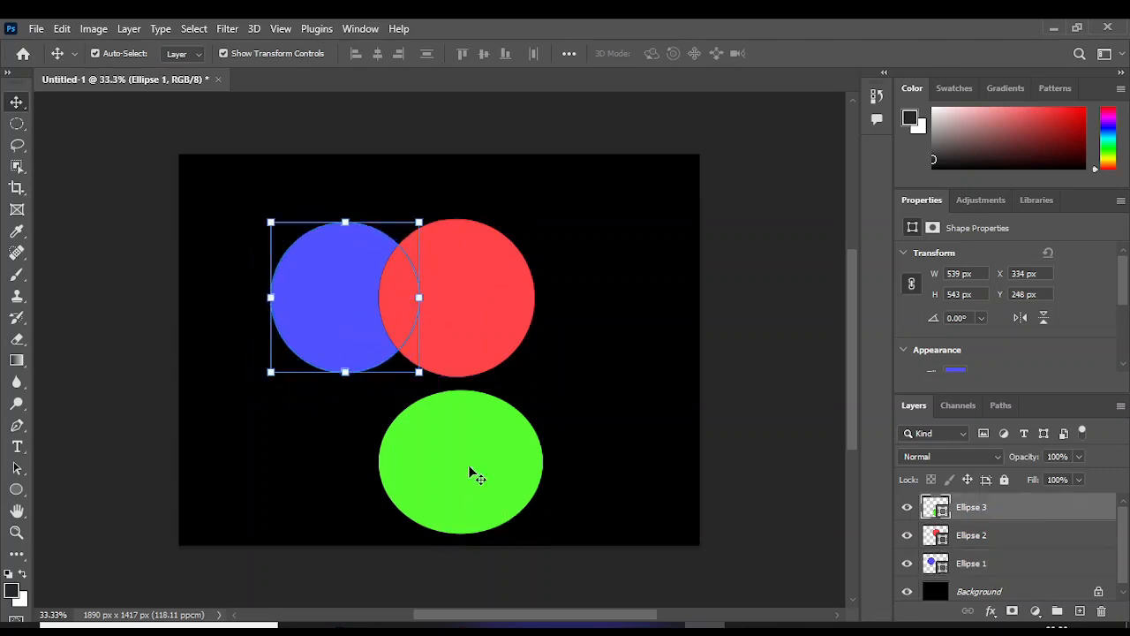
mouse_move(433, 427)
mouse_down()
mouse_move(422, 406)
mouse_move(432, 415)
mouse_up()
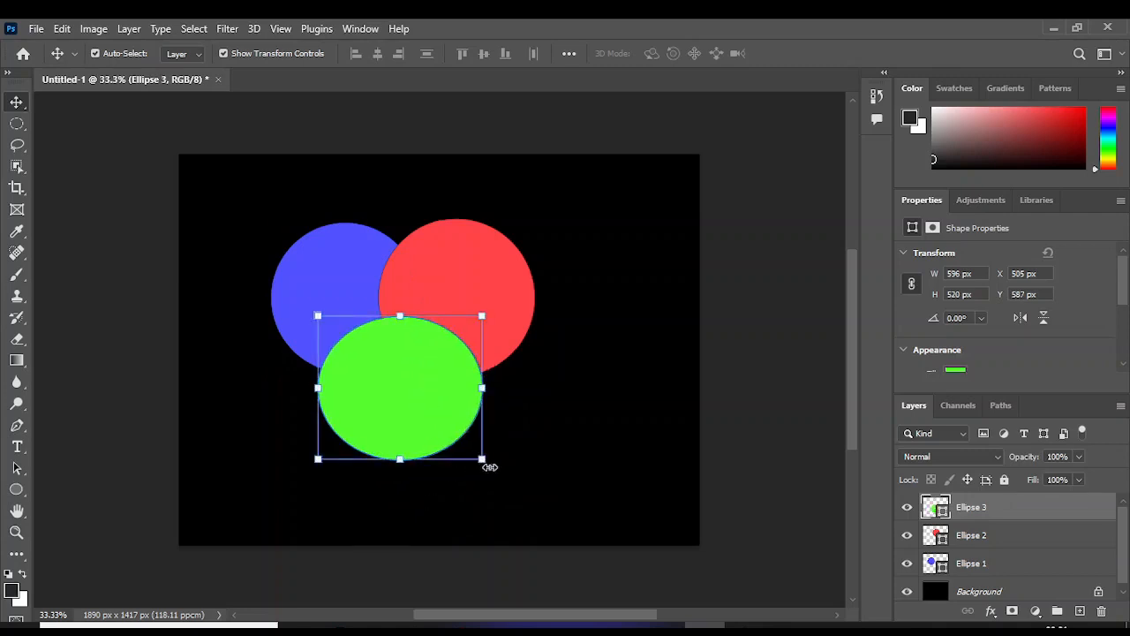
drag(485, 460, 475, 491)
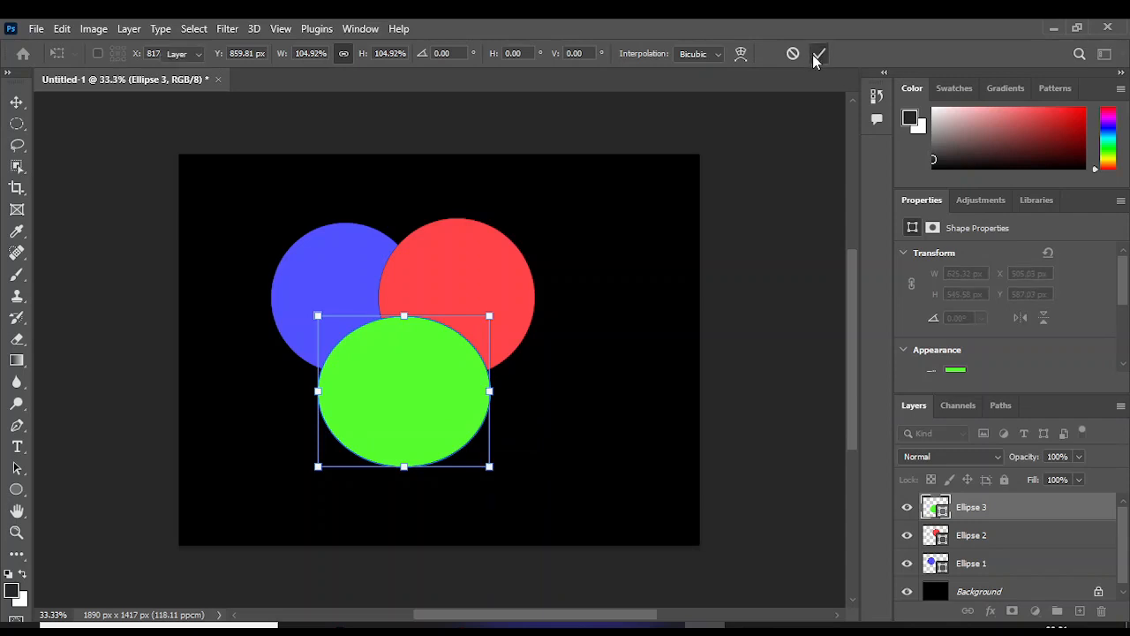
key(Return)
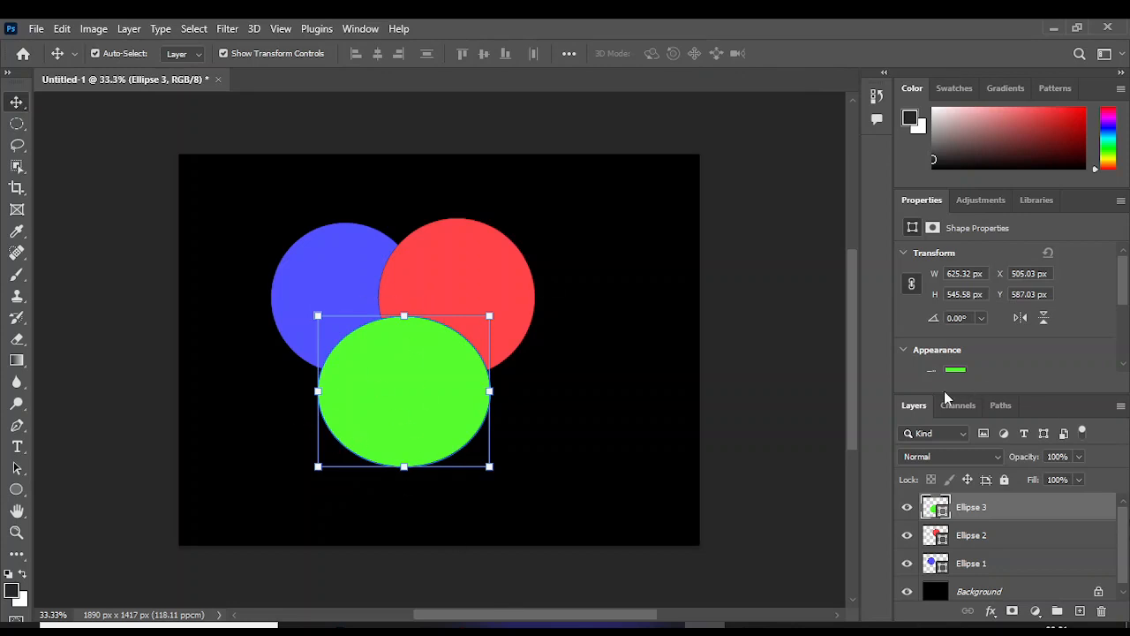
Set the blending mode of all three ellipse layers to Lighten.
shift+click(1025, 565)
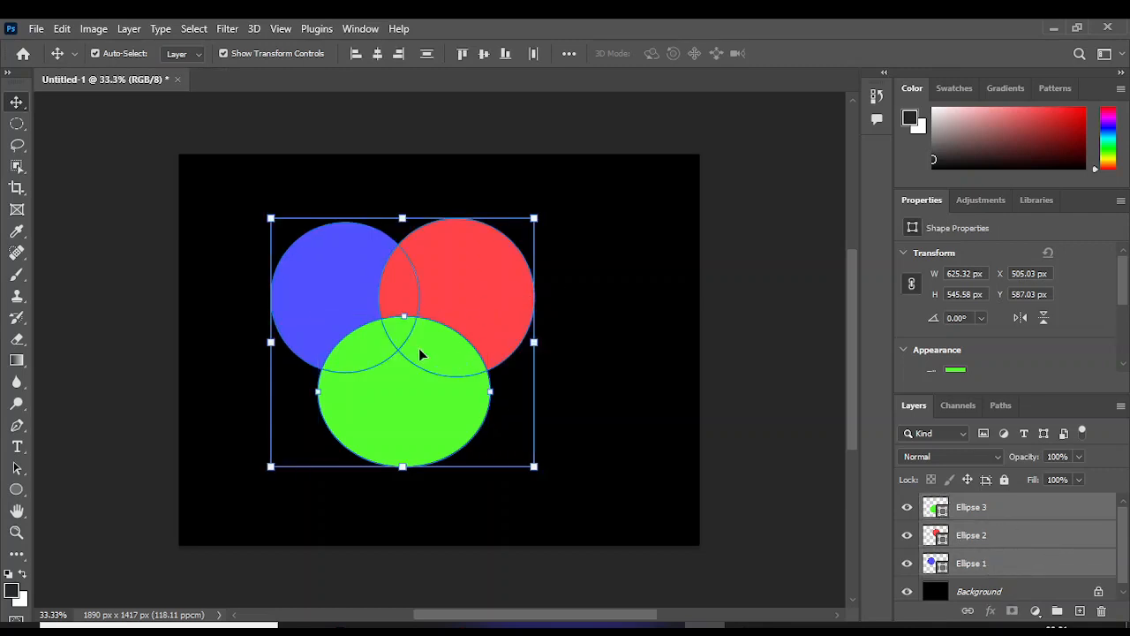
click(997, 463)
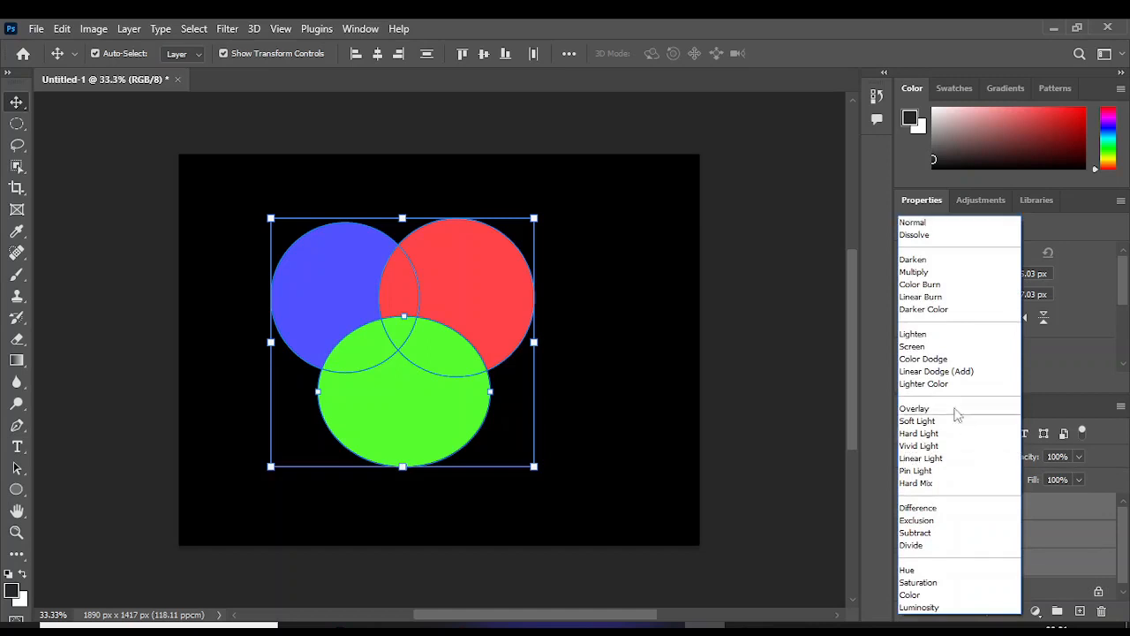
click(914, 335)
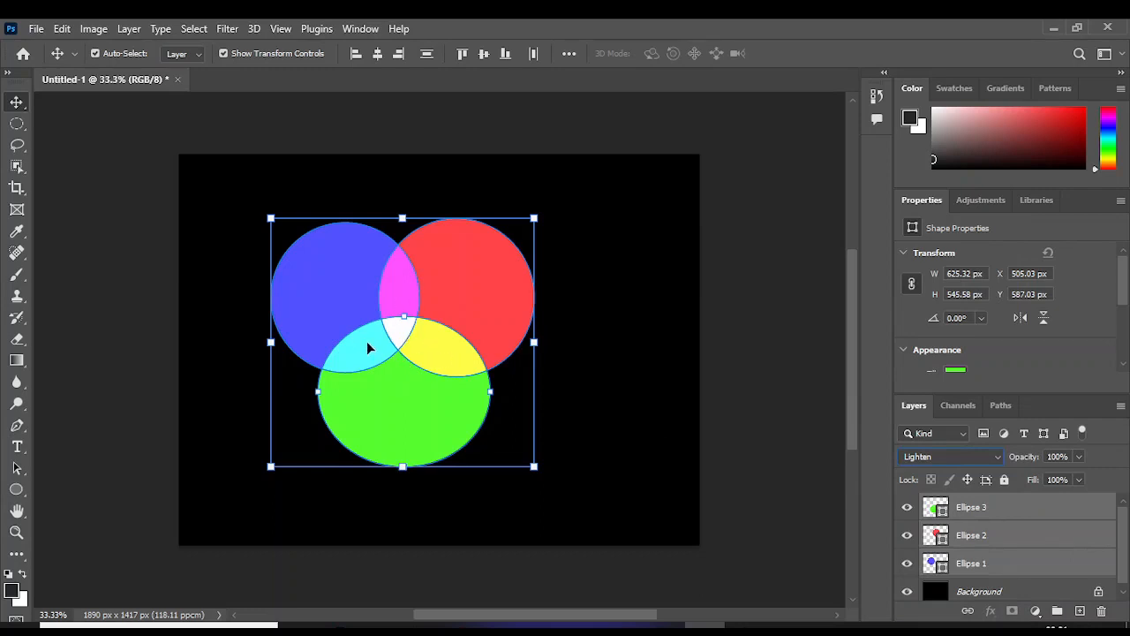
Shift the three circles together toward the canvas centre, and move the green ellipse up to about X 551, Y 617 px.
drag(408, 422, 1003, 514)
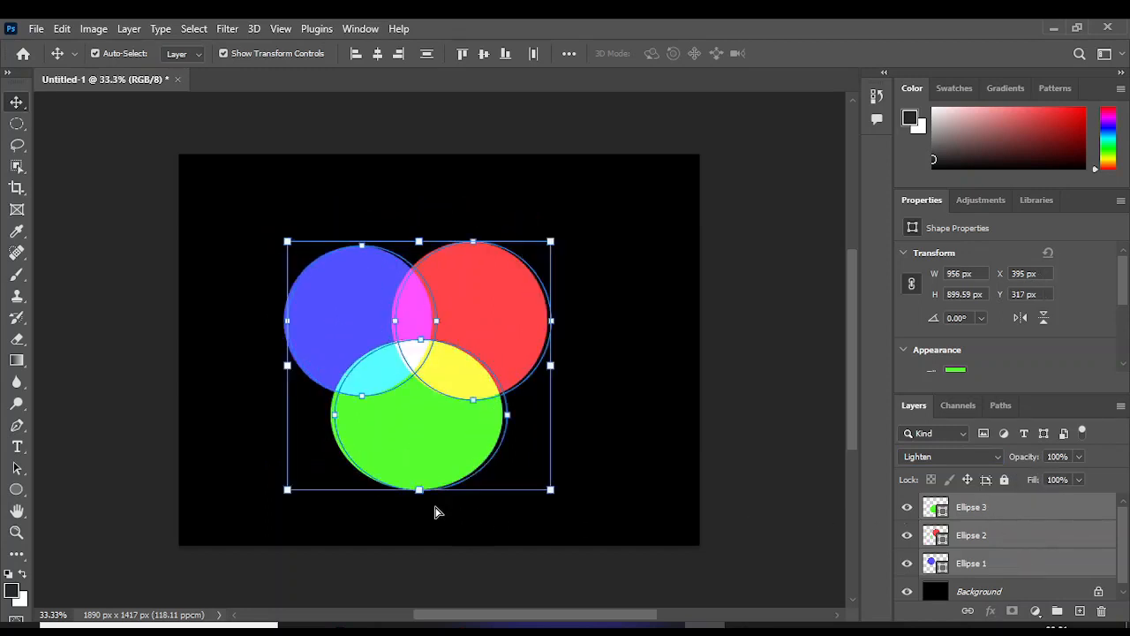
click(1013, 513)
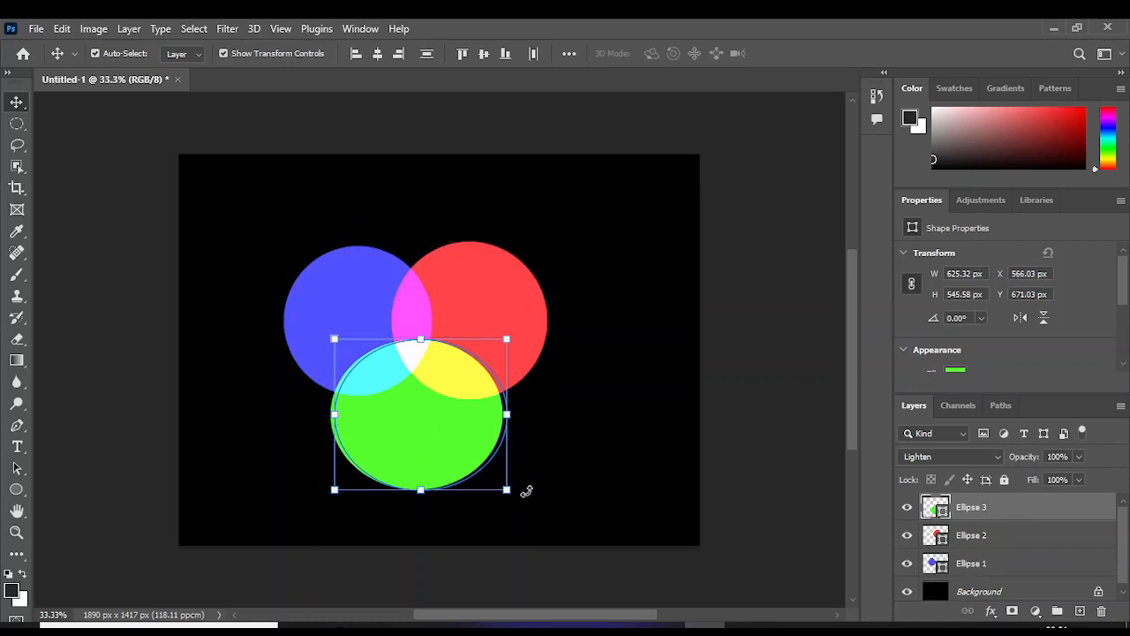
mouse_move(431, 456)
mouse_down()
mouse_move(440, 447)
mouse_move(429, 446)
mouse_up()
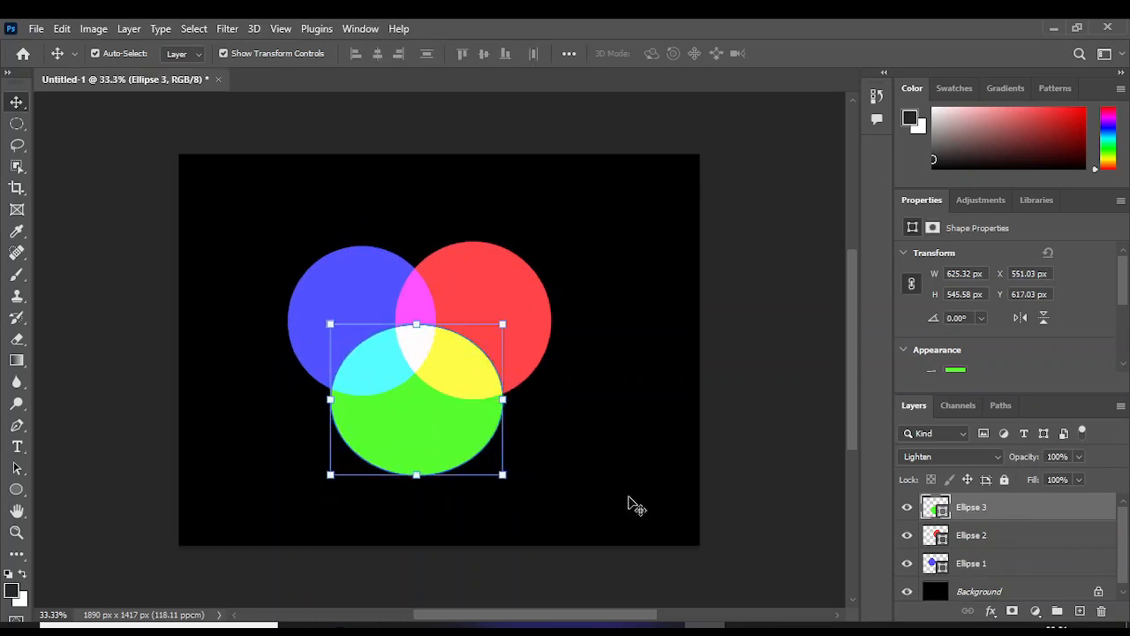
click(630, 503)
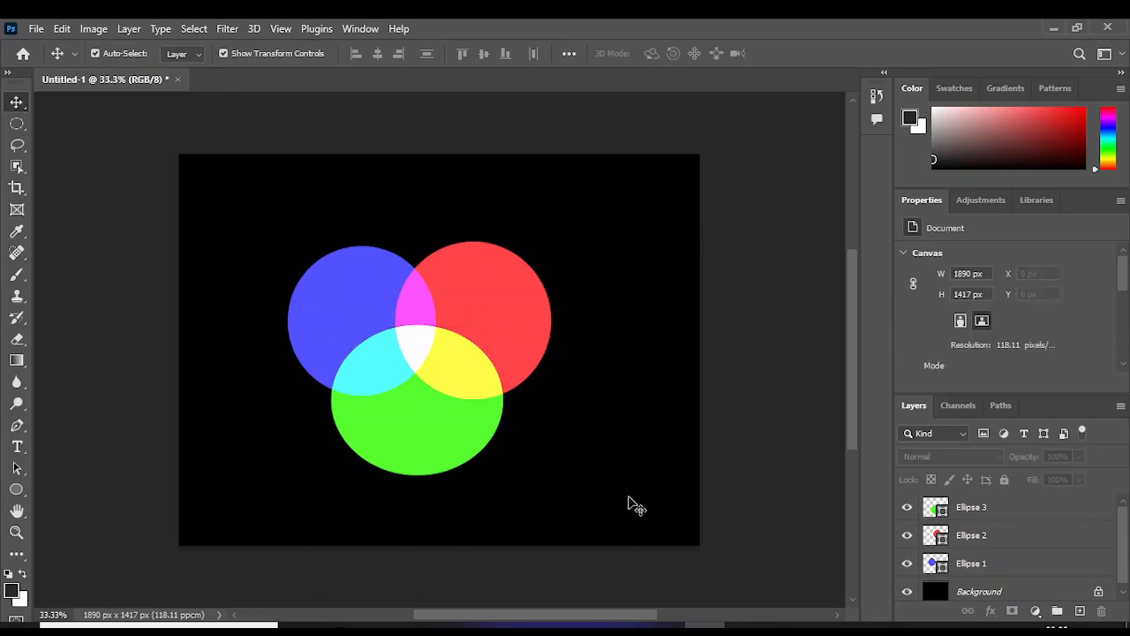